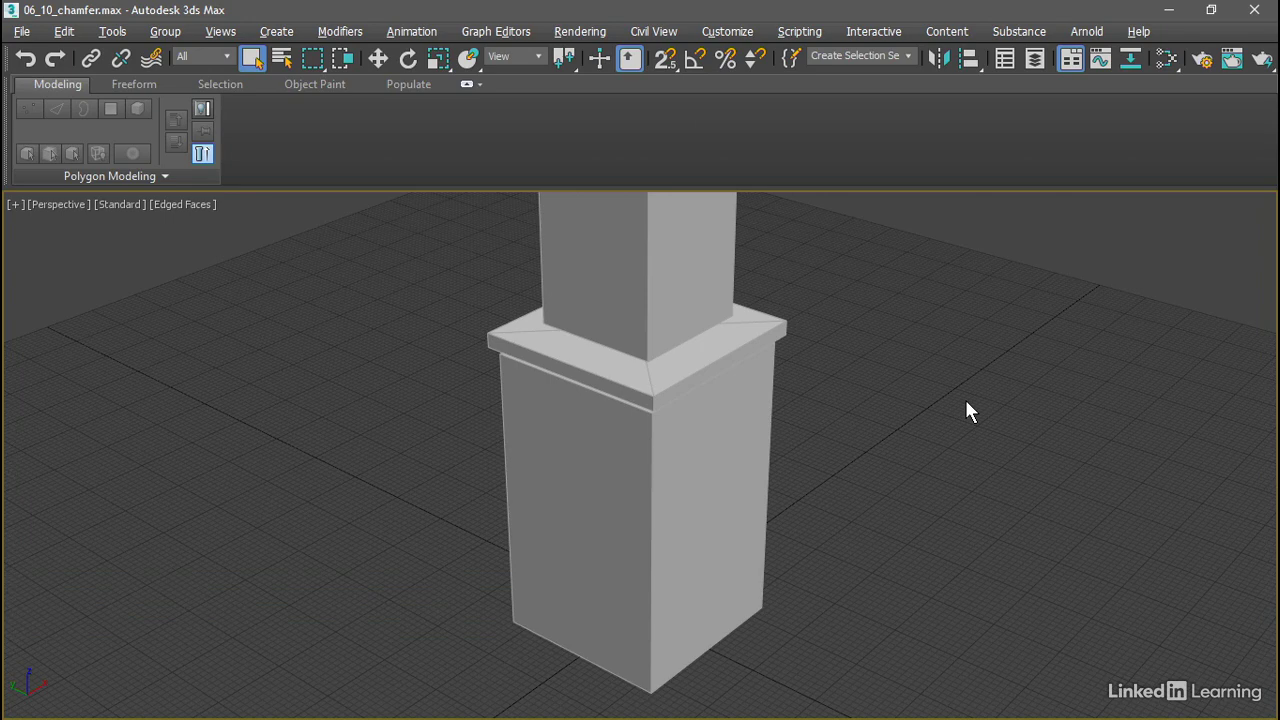
- Select the column, enter edge-level editing, and show the polygon statistics in the viewport
left_click(694, 371)
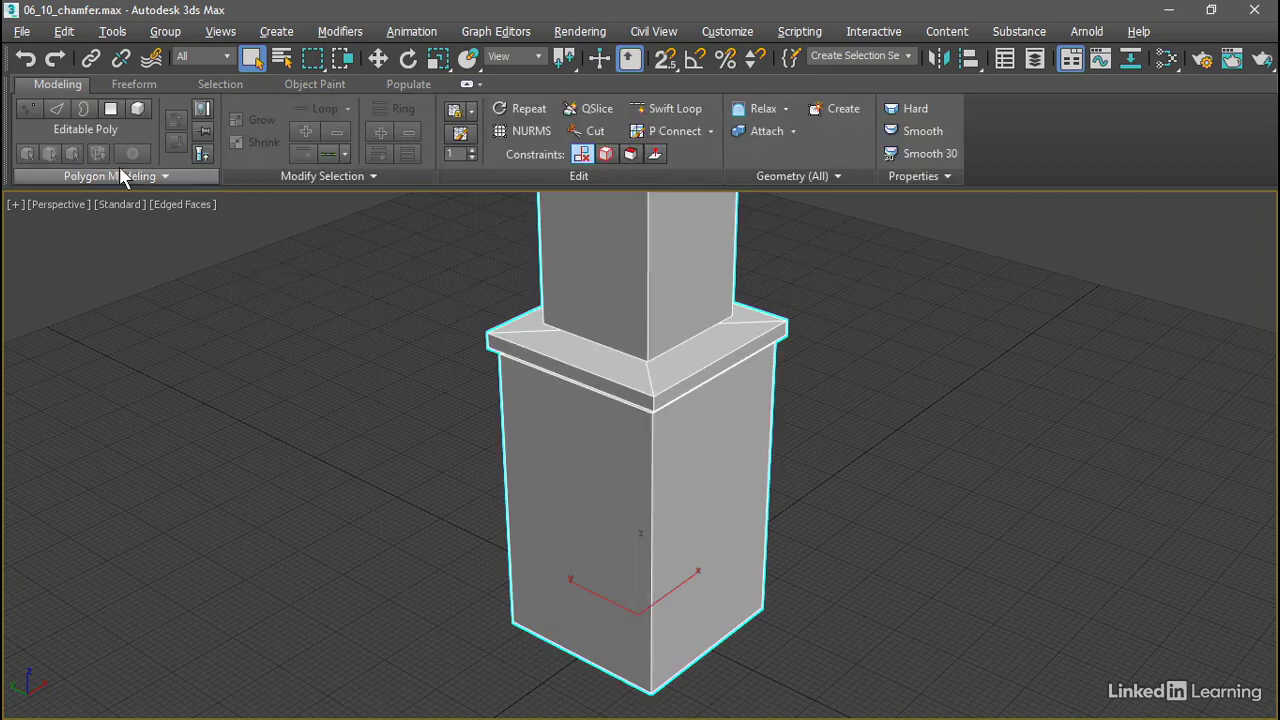
left_click(57, 111)
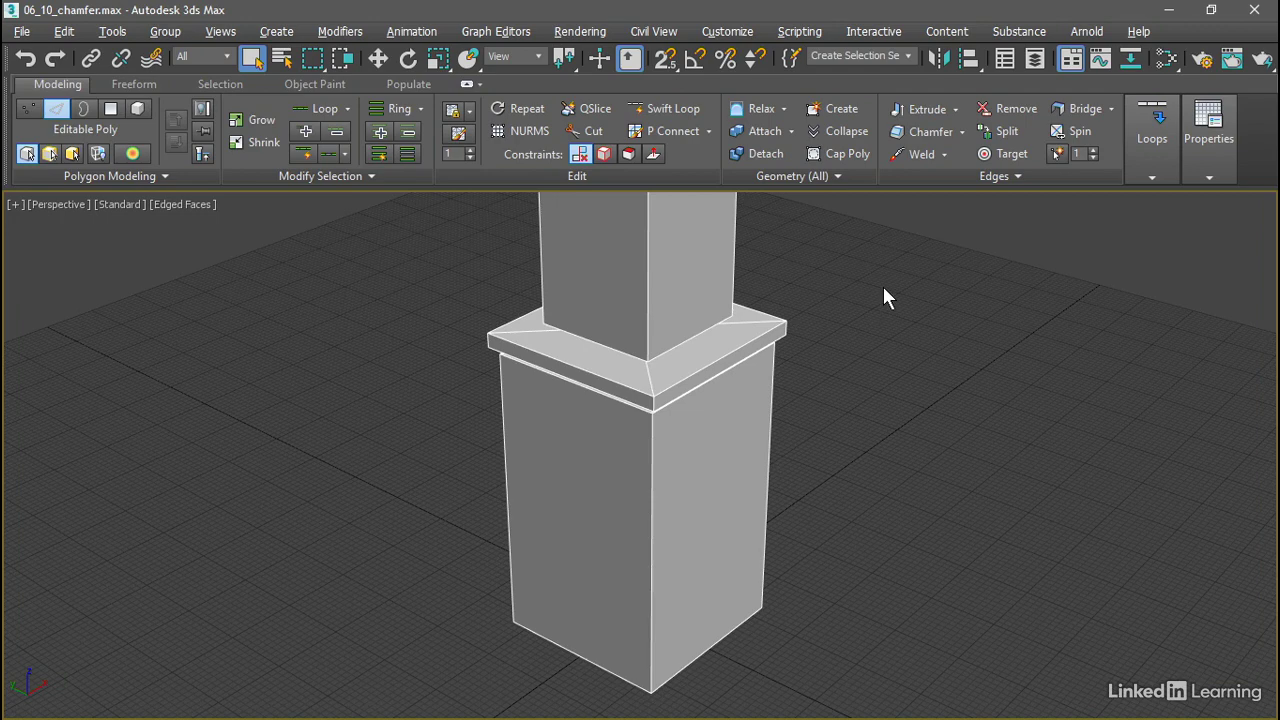
key("7")
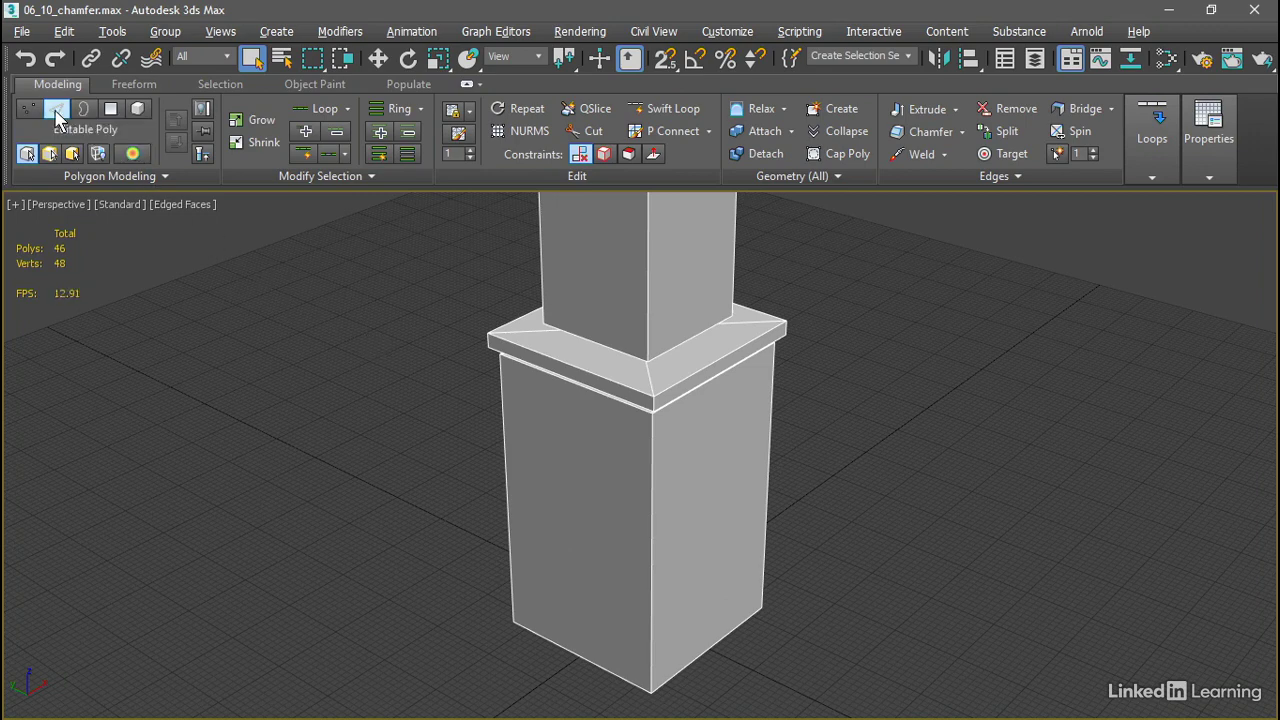
- Select all hard edges of the column and check the selection in wireframe before returning to shaded display
left_click(236, 83)
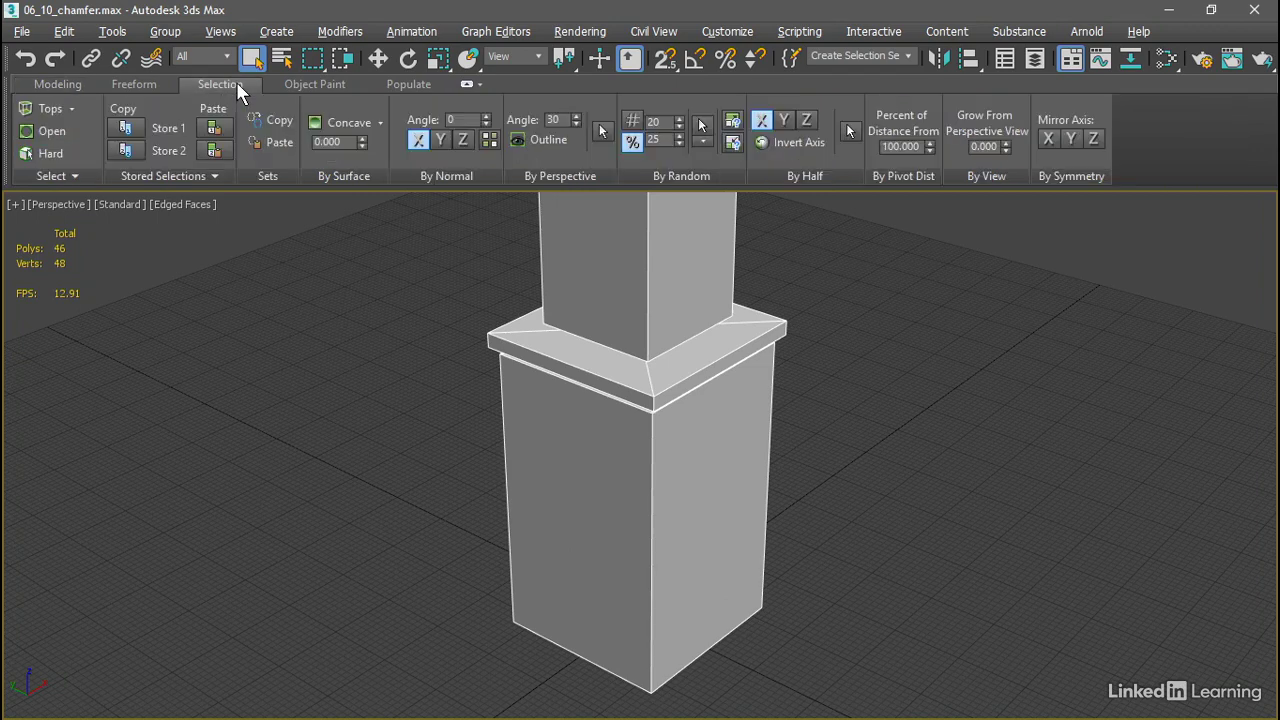
left_click(51, 154)
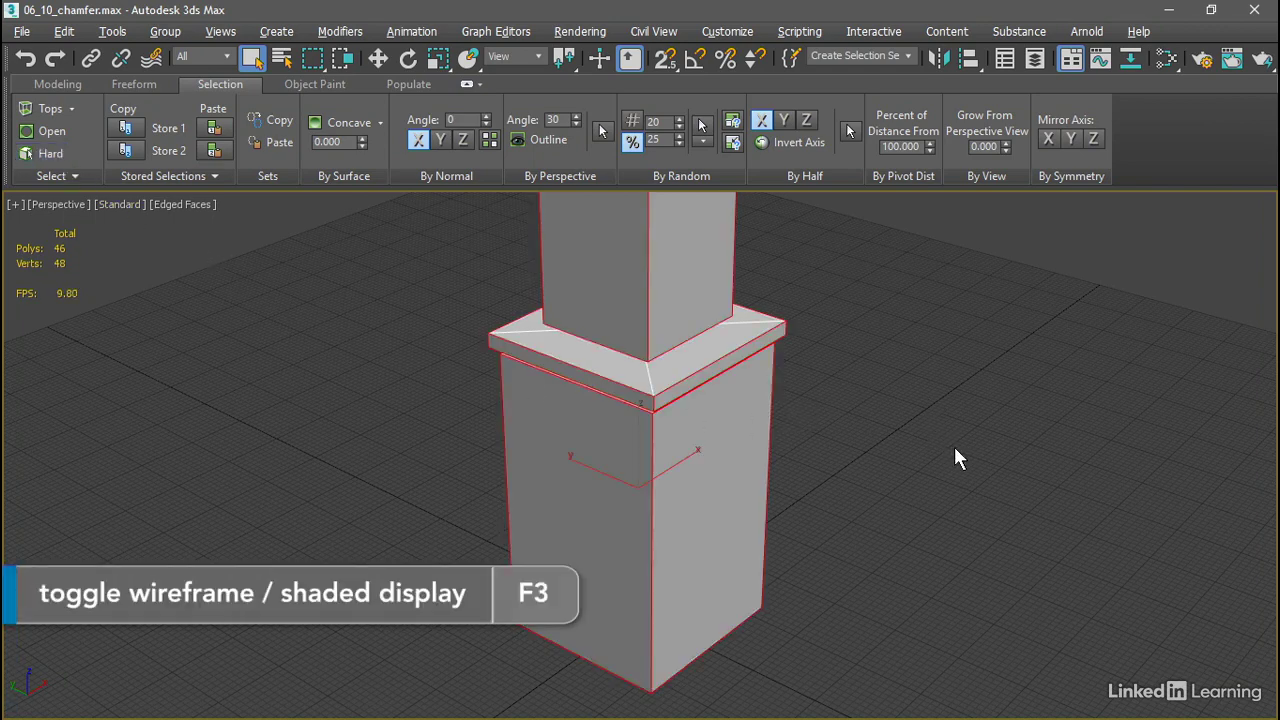
key("F3")
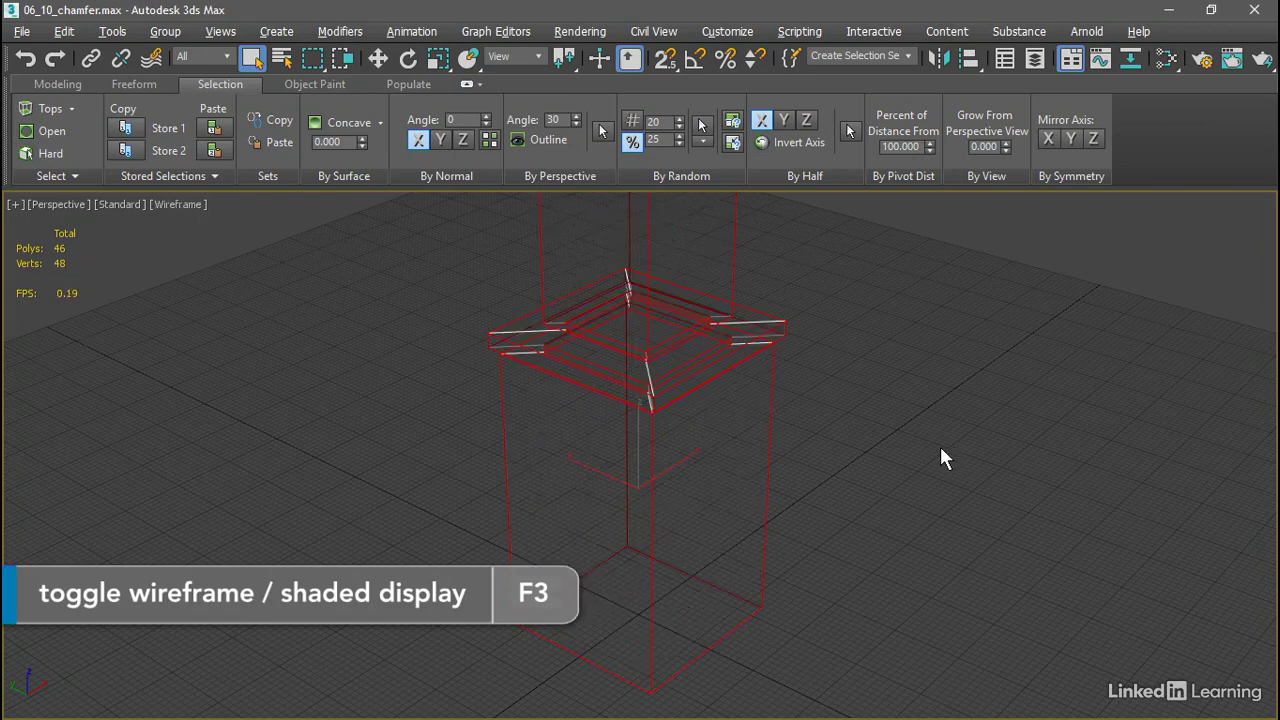
middle_click_drag(626, 449, 649, 423, "alt")
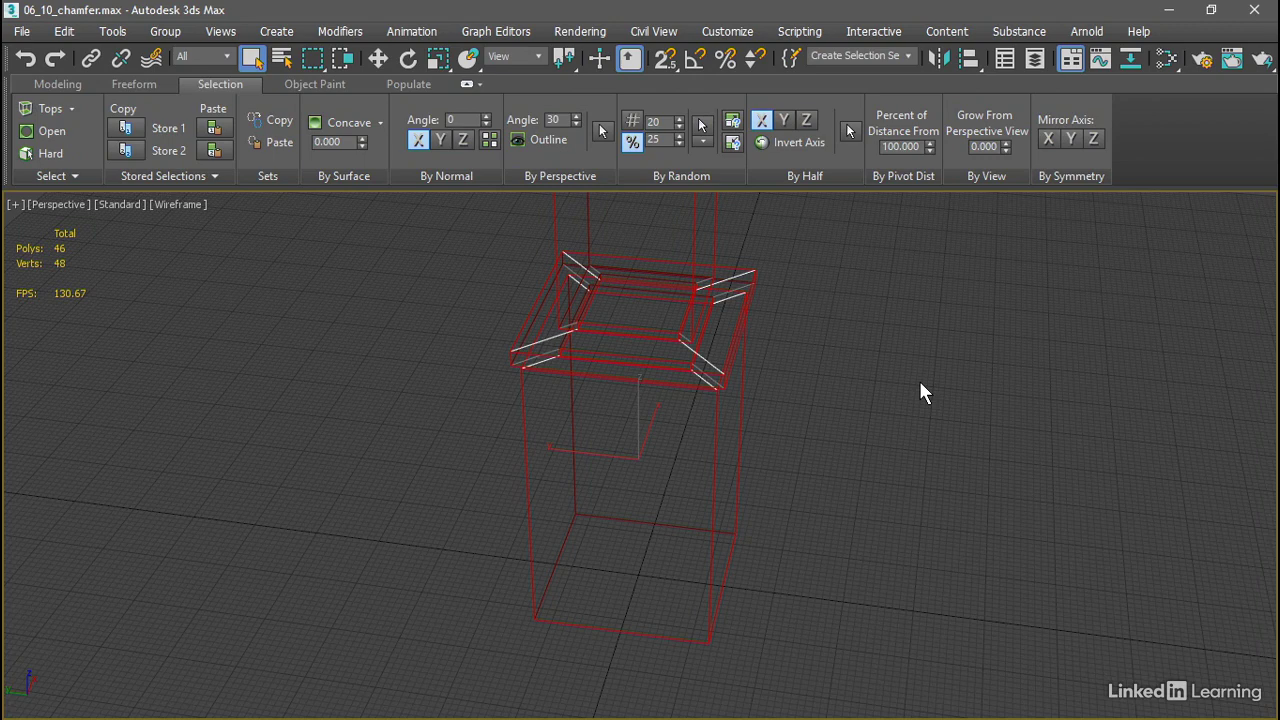
key("F3")
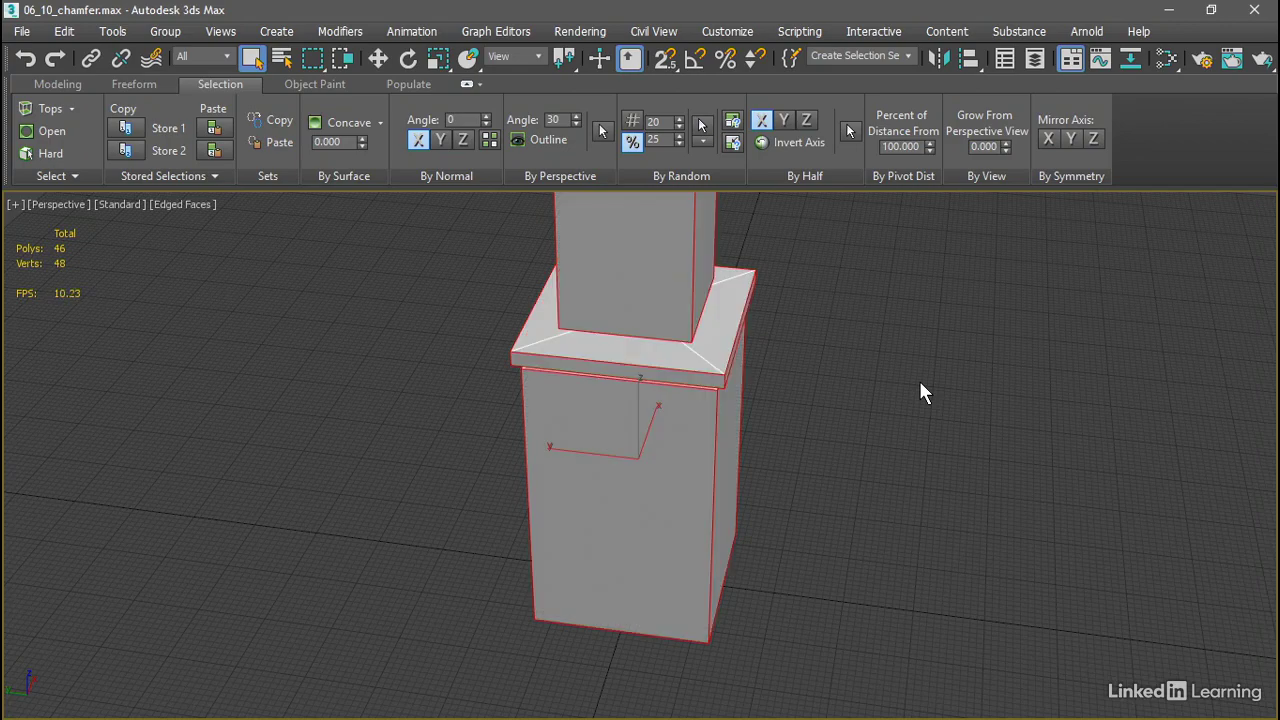
- Start an interactive Chamfer on the selected hard edges and set the edge chamfer amount to 0.25 cm
left_click(62, 84)
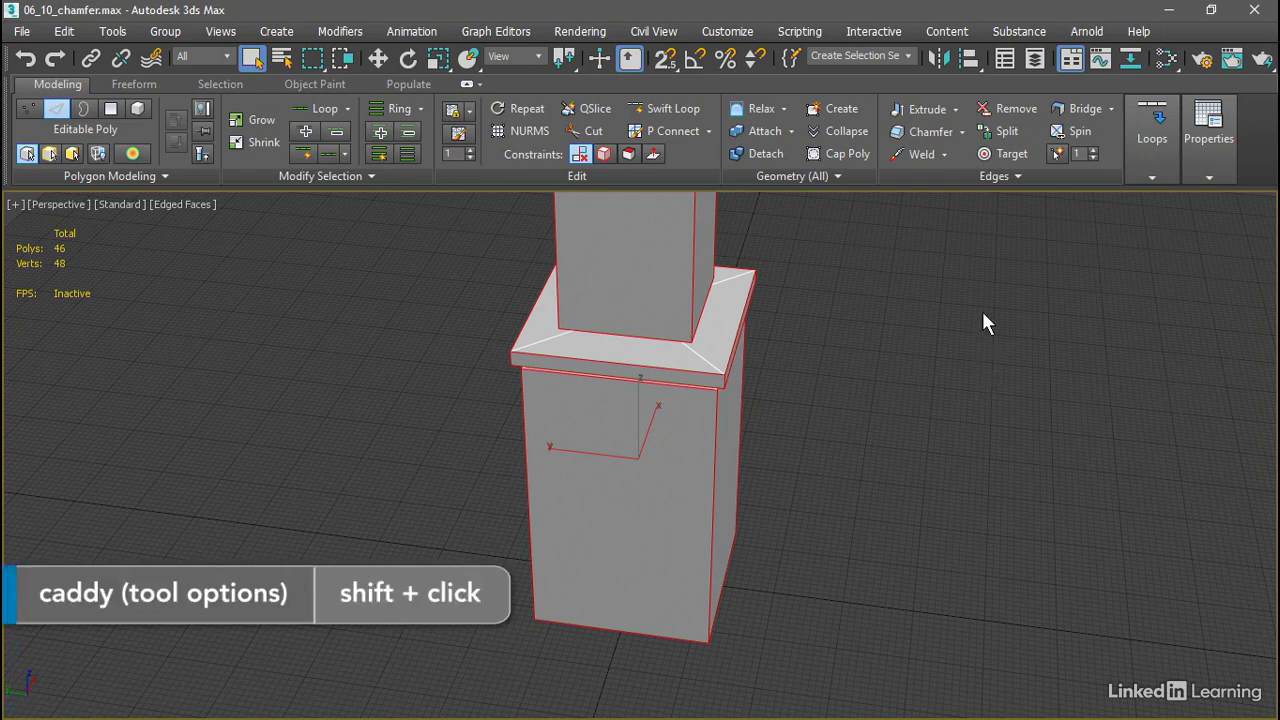
left_click(931, 133, "shift")
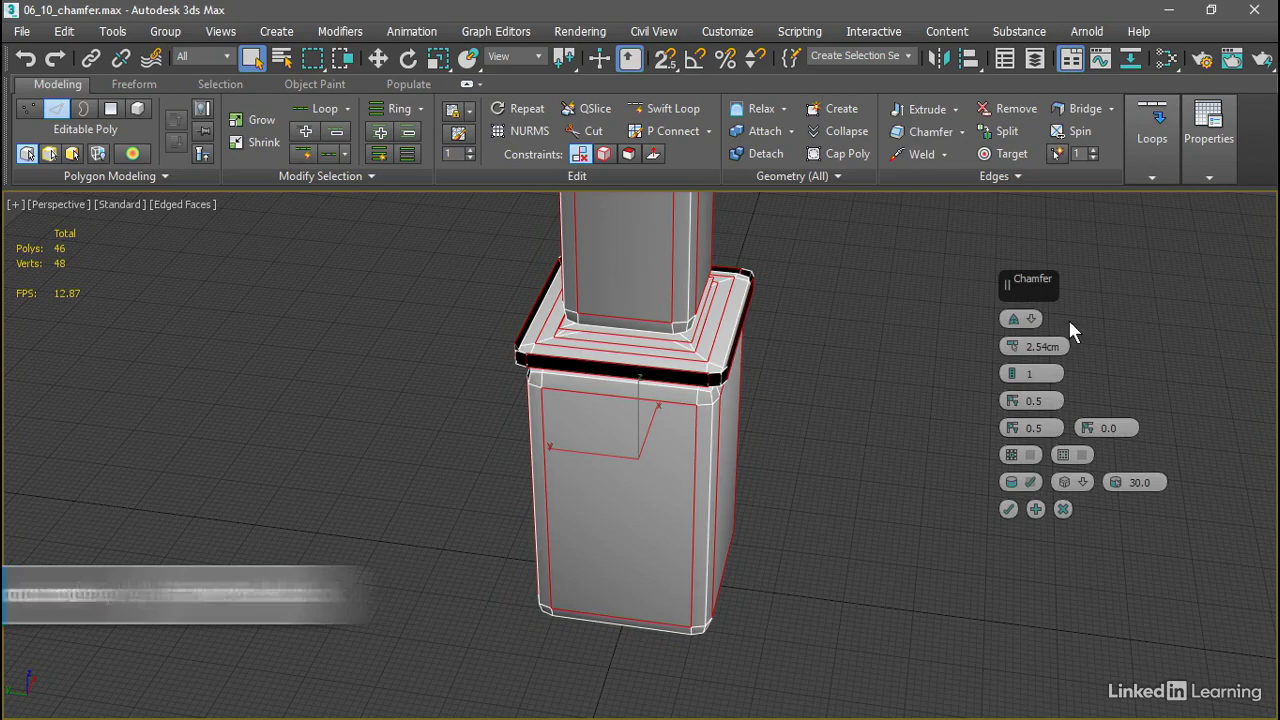
left_click_drag(1012, 281, 878, 255)
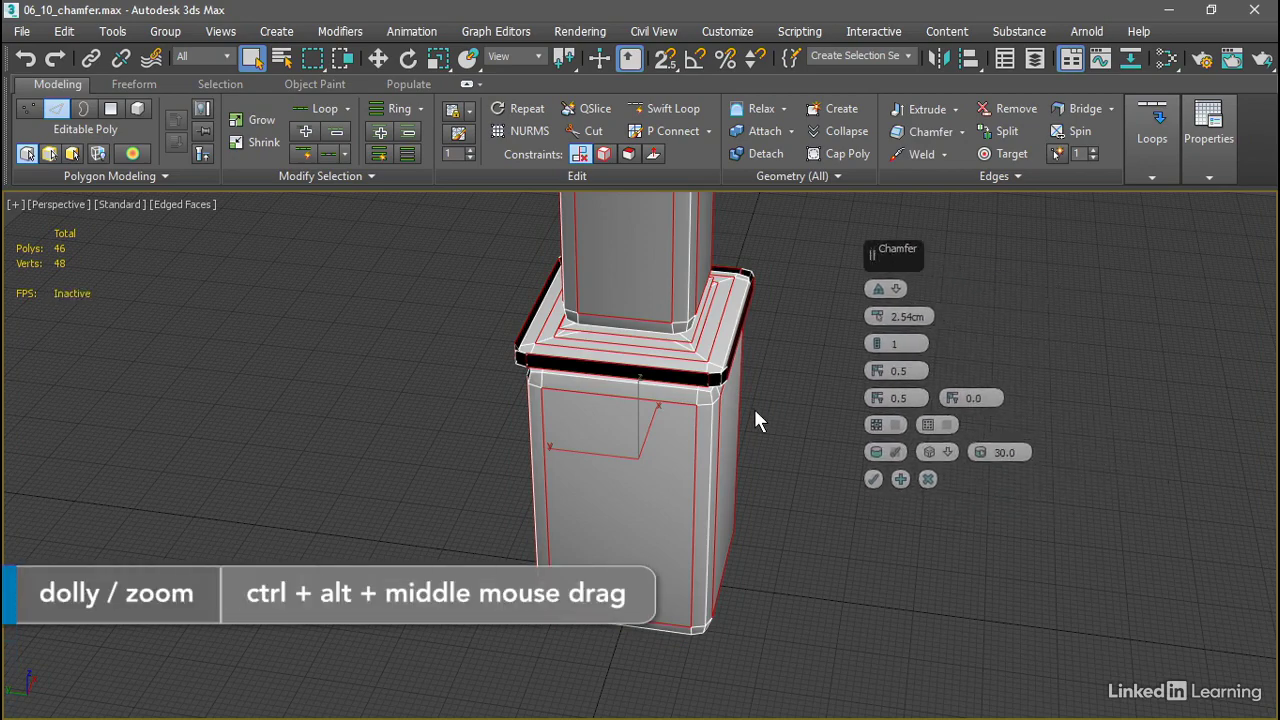
middle_click_drag(707, 381, 704, 374, "ctrl+alt")
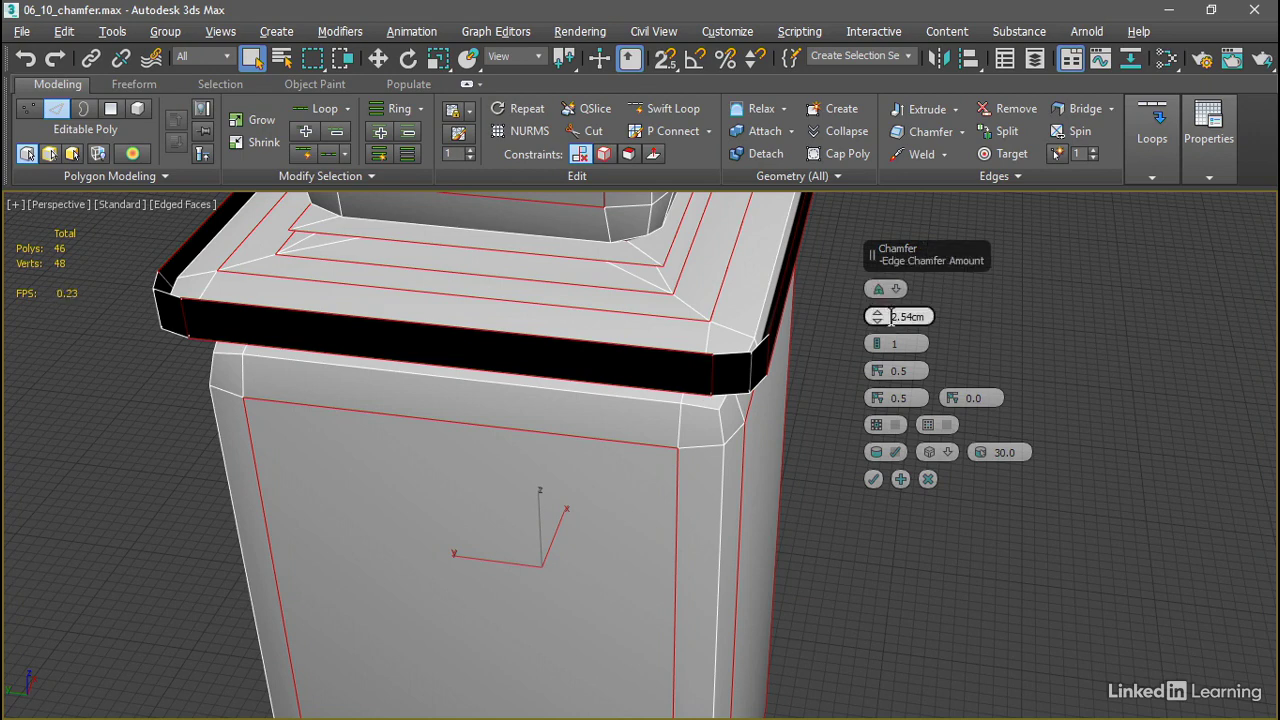
left_click_drag(890, 318, 968, 319)
type(".25")
key("Return")
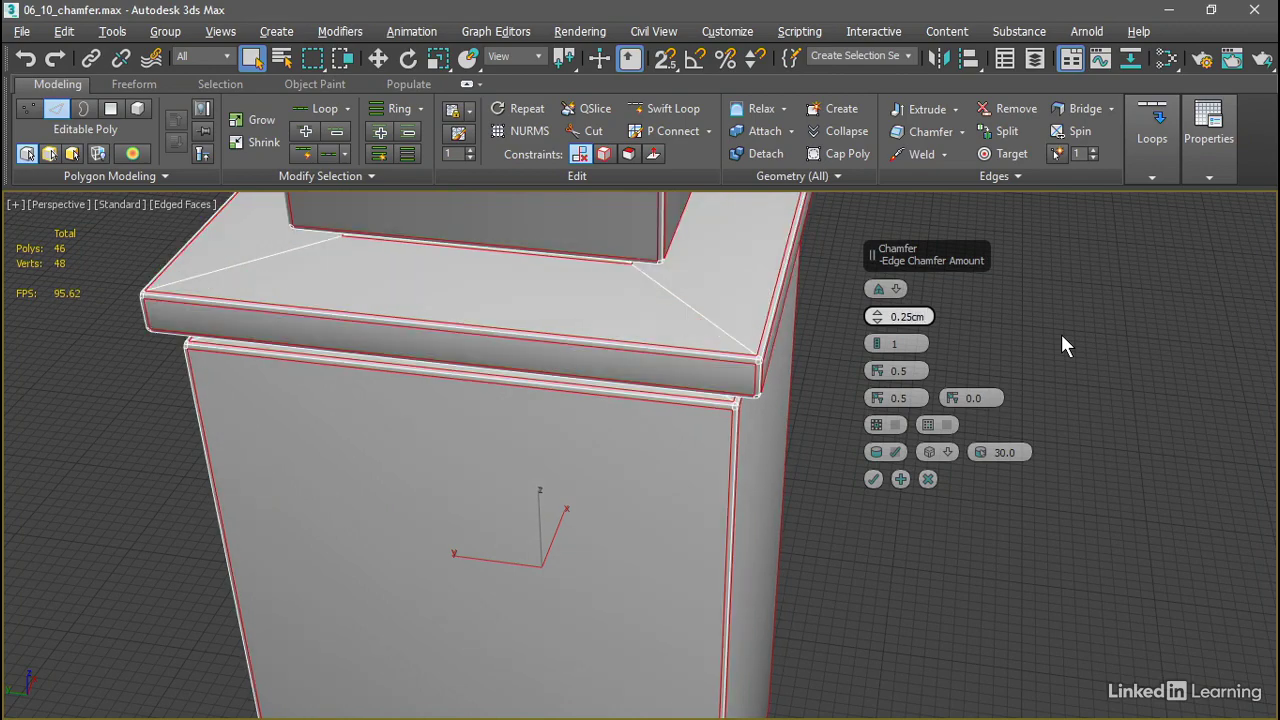
- Turn off edged faces display and set the chamfer's connect edge segments to 2
middle_click_drag(746, 437, 737, 514, "alt")
scroll(695, 444, "down", 5)
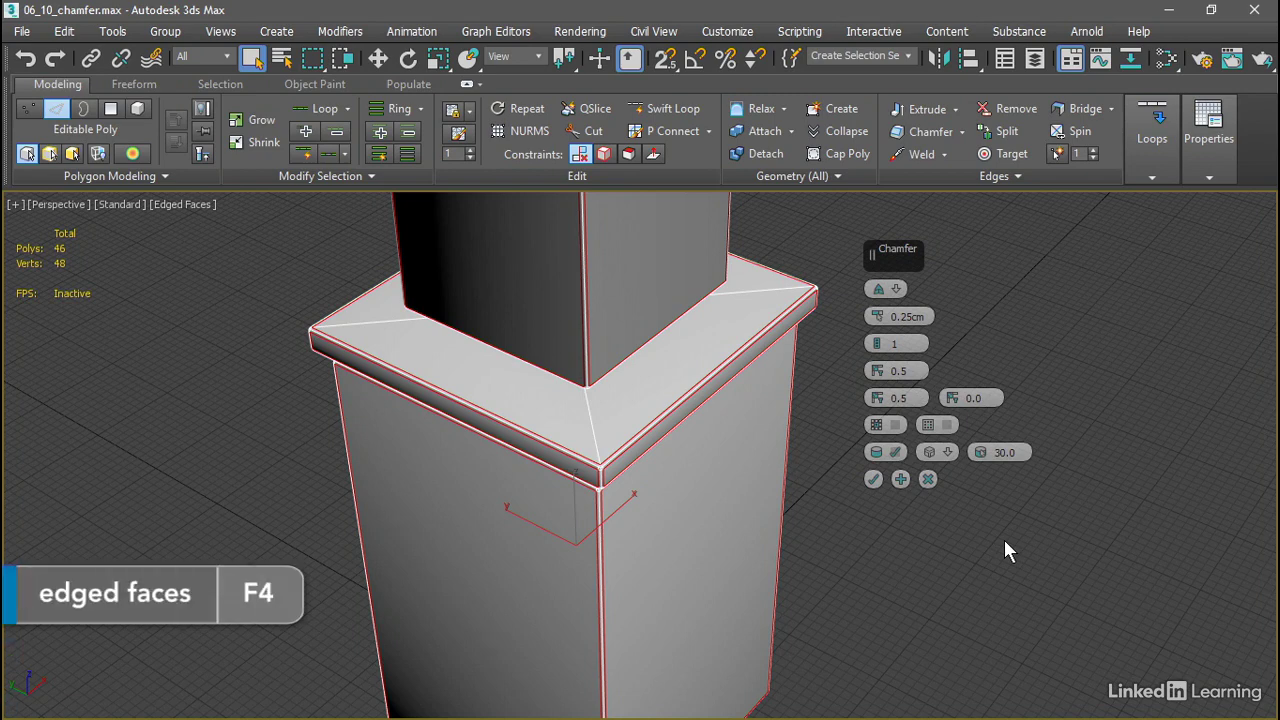
key("F4")
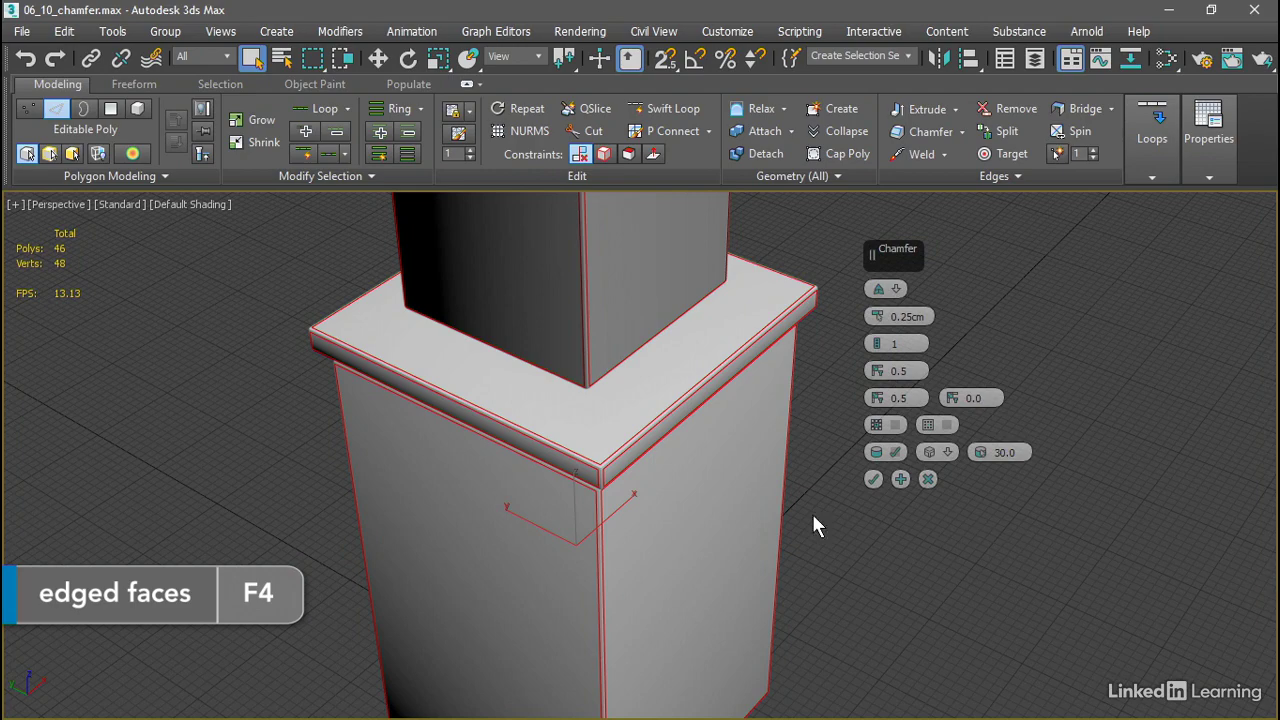
scroll(622, 472, "up", 5)
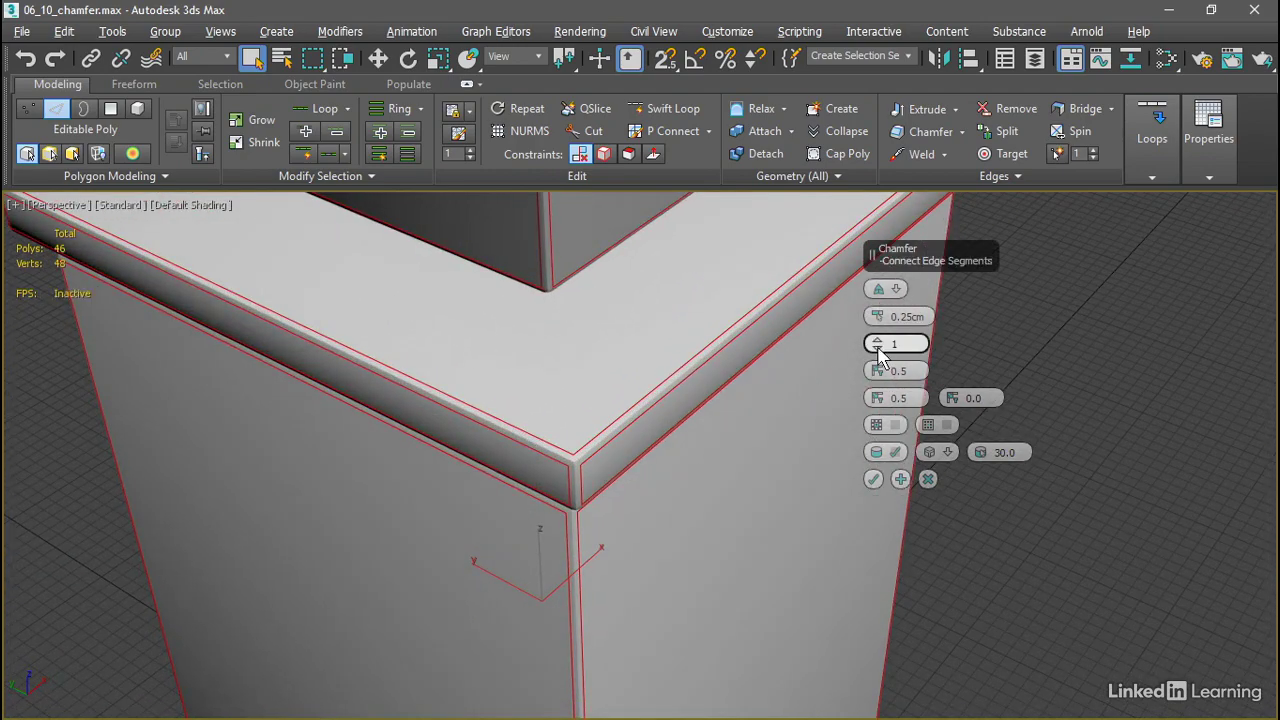
left_click_drag(878, 350, 878, 362)
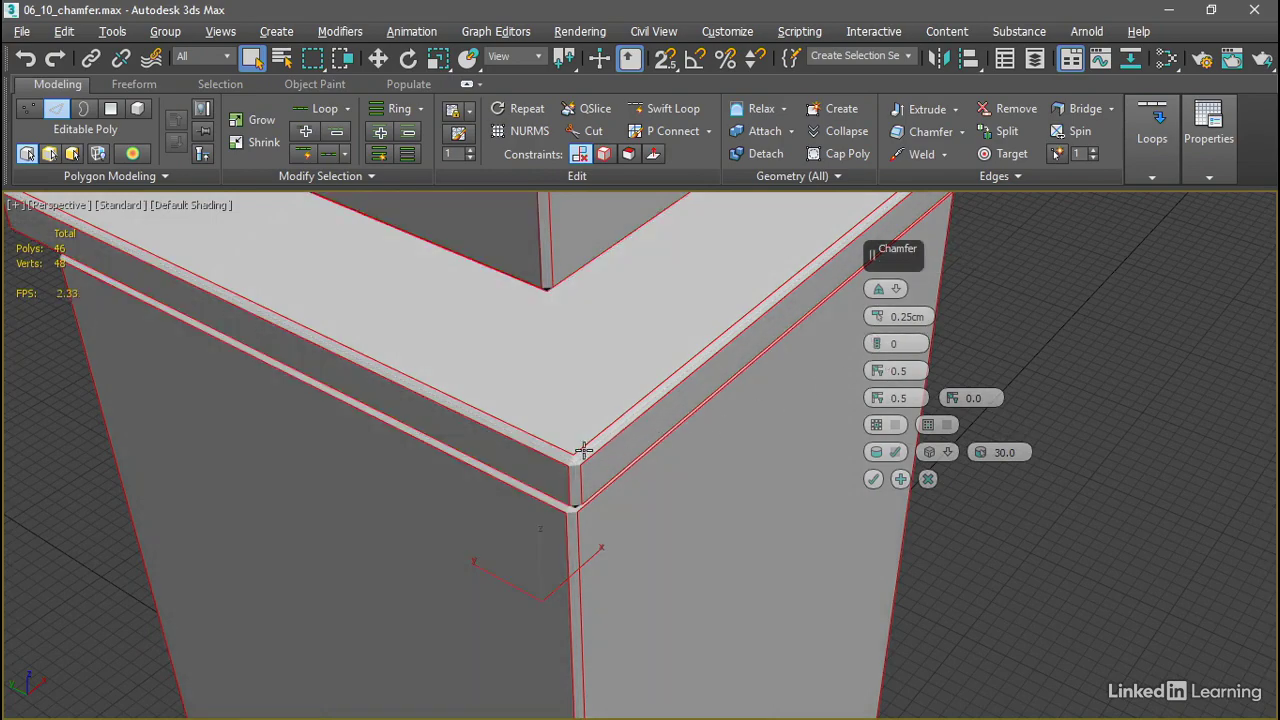
middle_click_drag(583, 446, 546, 460, "alt")
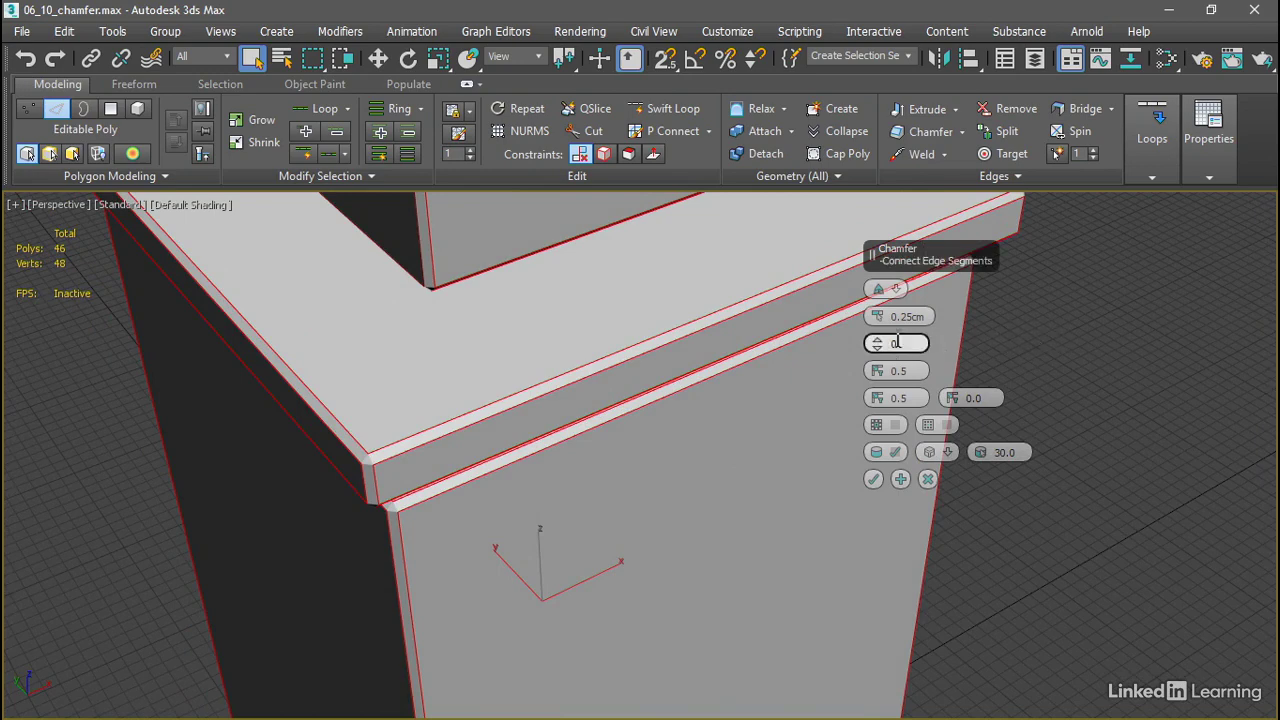
left_click(879, 345)
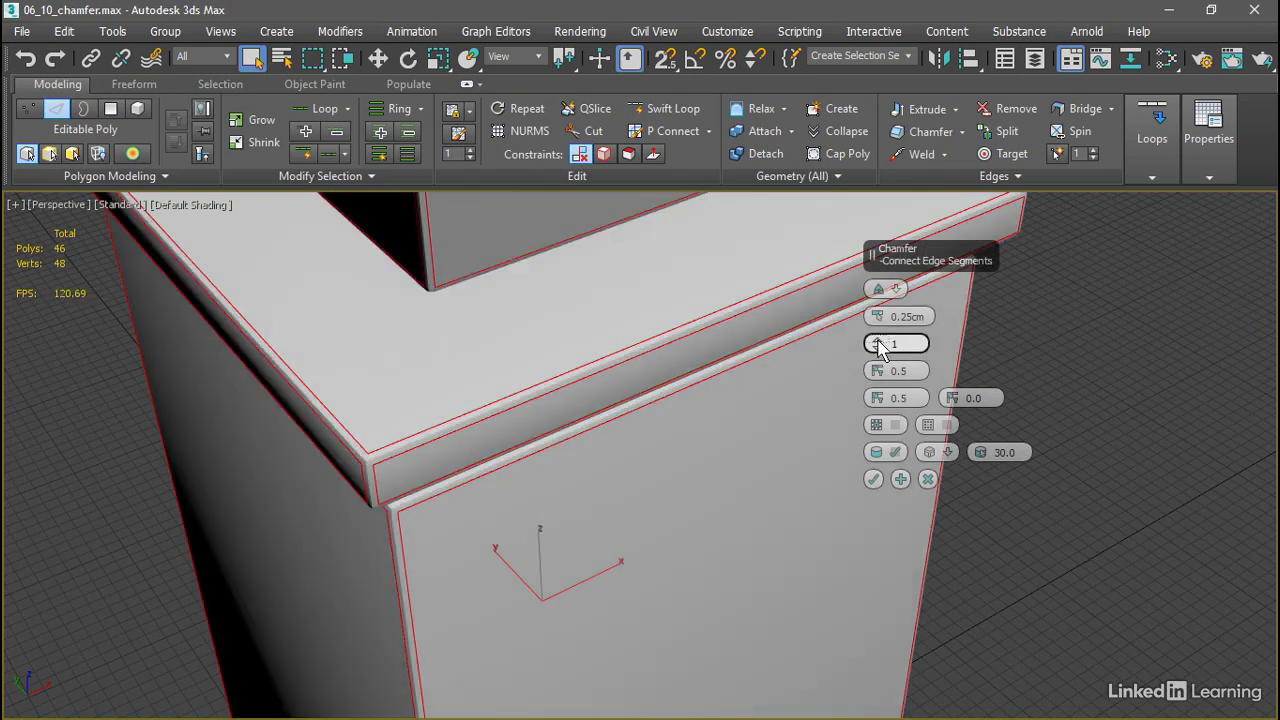
left_click(879, 345)
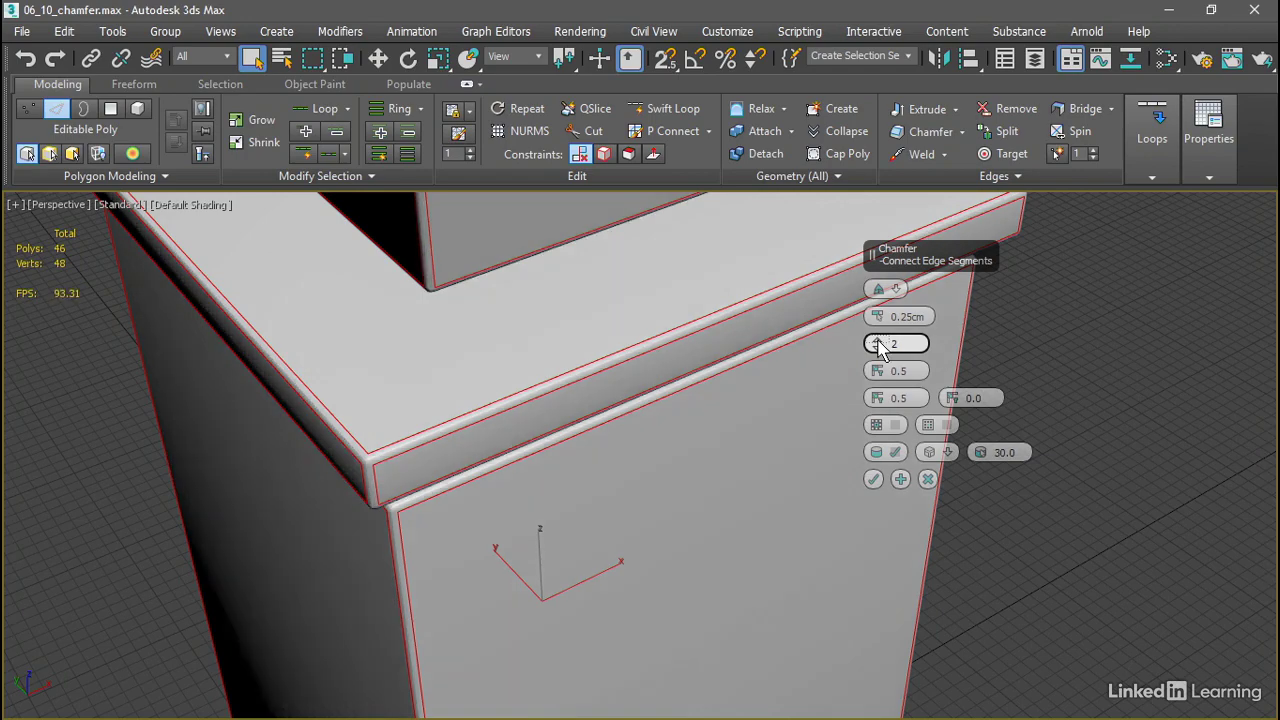
- Compare the chamfer using 0 connect edge segments, and restore the value to 2
mouse_move(440, 464)
middle_mouse_down("alt")
mouse_move(443, 514)
mouse_move(443, 457)
middle_mouse_up("alt")
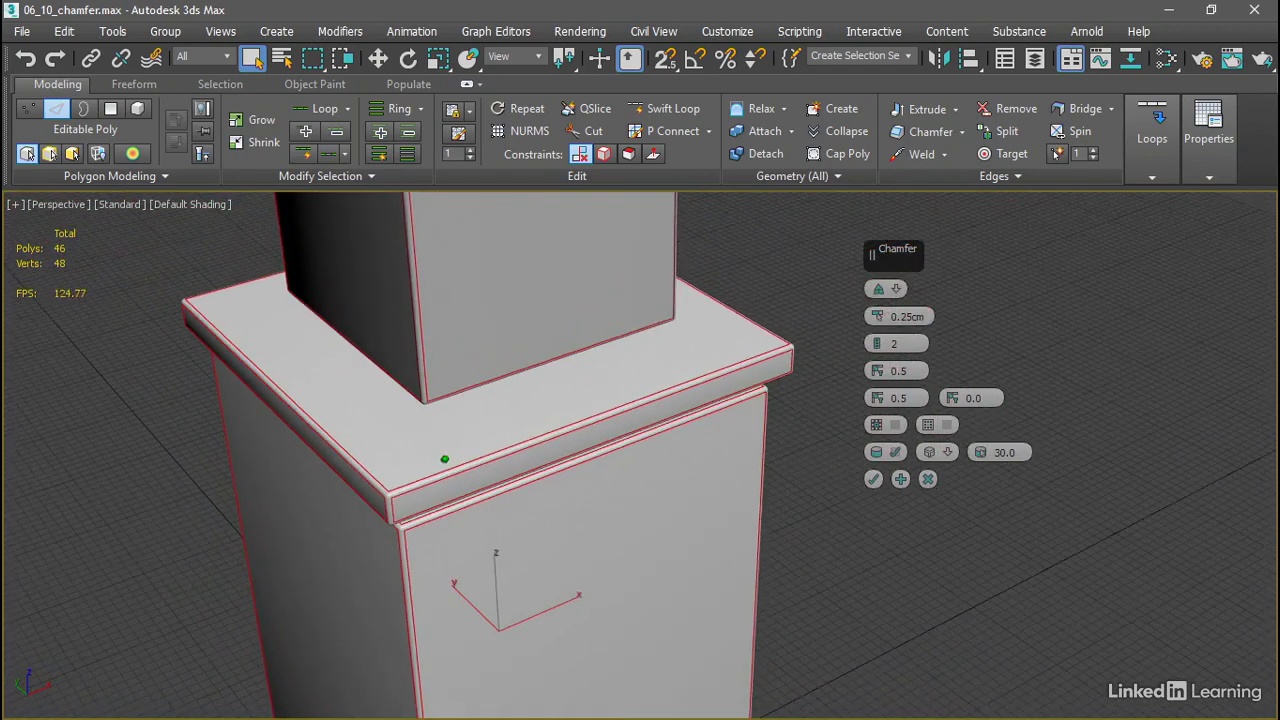
mouse_move(413, 540)
middle_mouse_down()
mouse_move(468, 545)
mouse_move(474, 517)
middle_mouse_up()
middle_click_drag(374, 534, 404, 510, "alt")
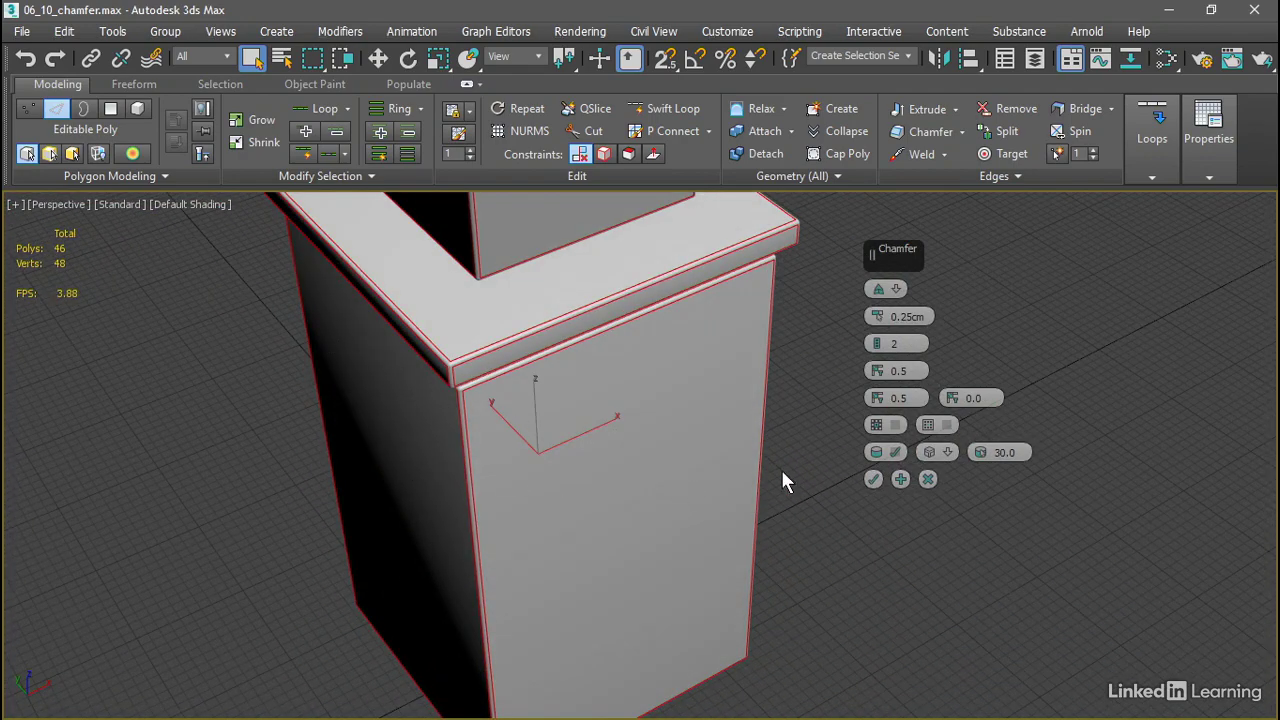
left_click(875, 348)
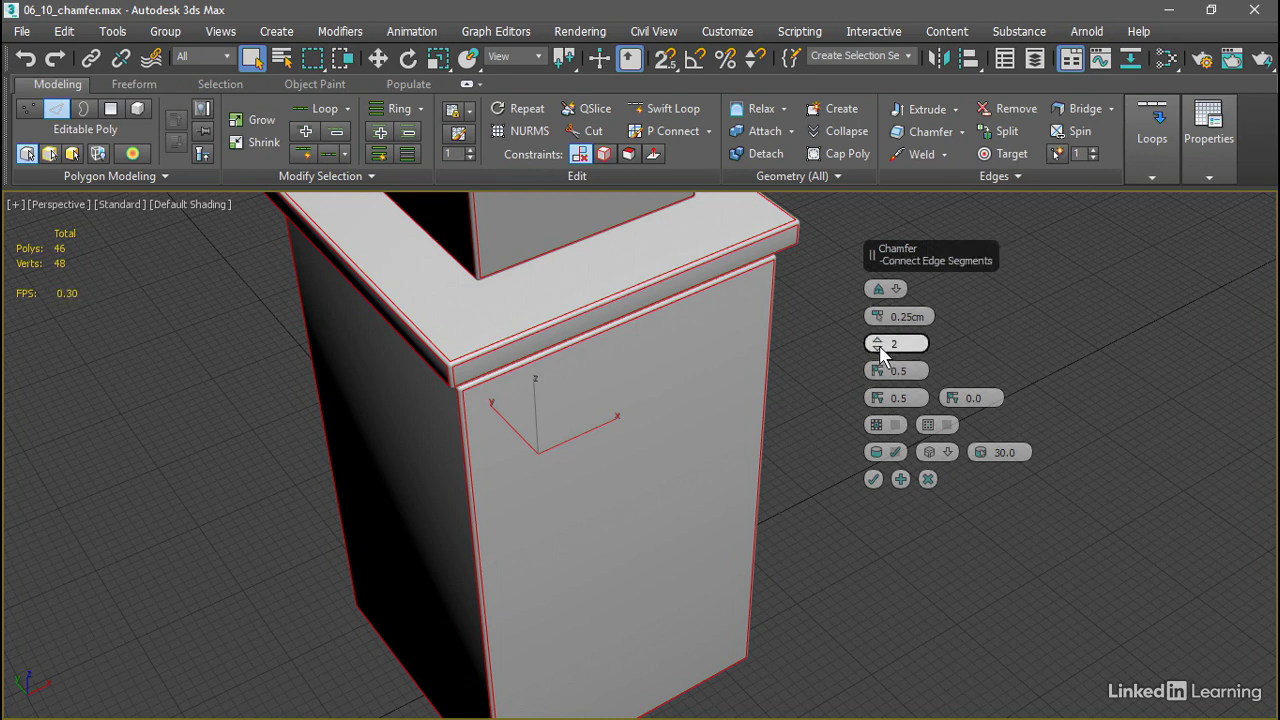
left_click(876, 350)
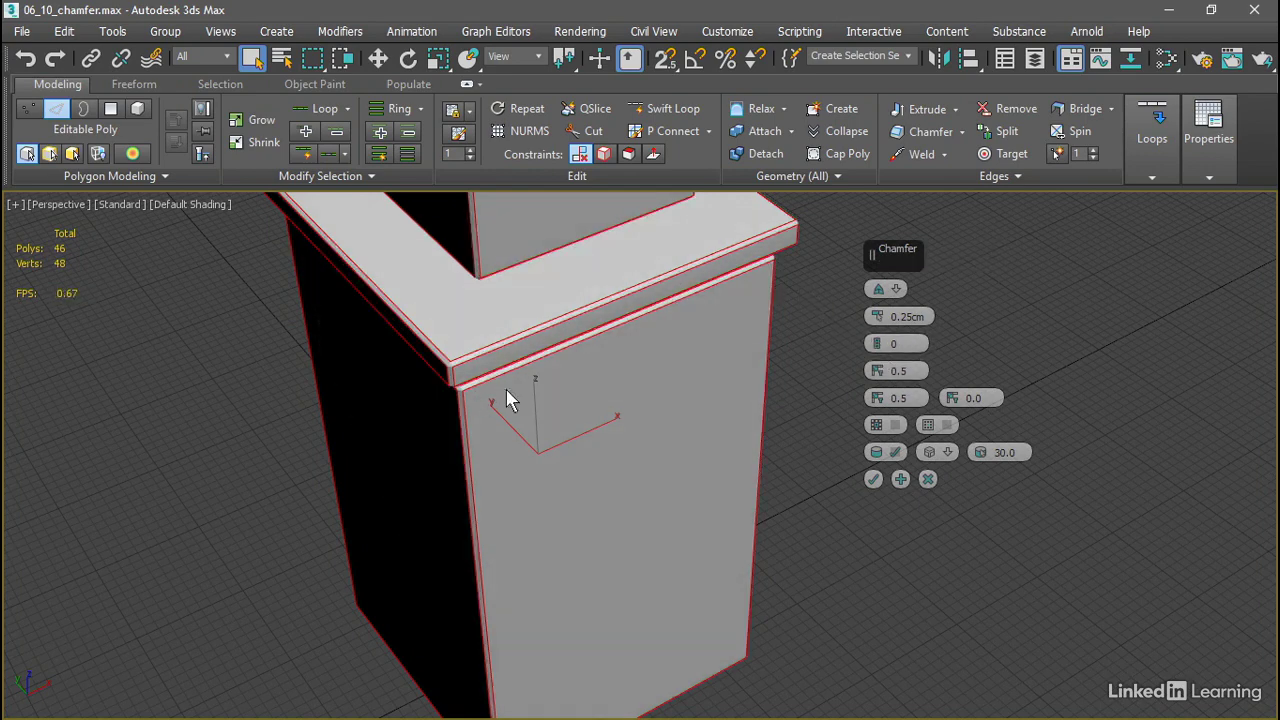
left_click(877, 341)
left_click(877, 341)
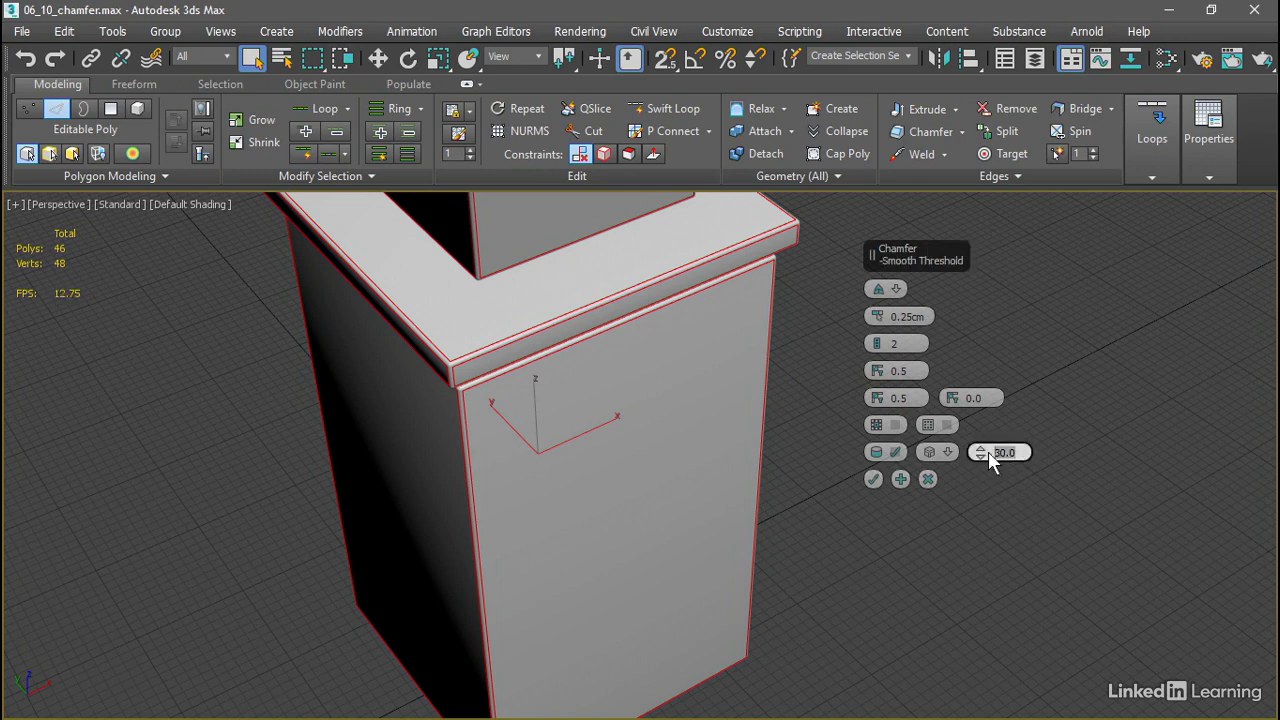
- Try a chamfer smooth threshold of 0.0 and examine the faceting at the trim's corner
type("0.0")
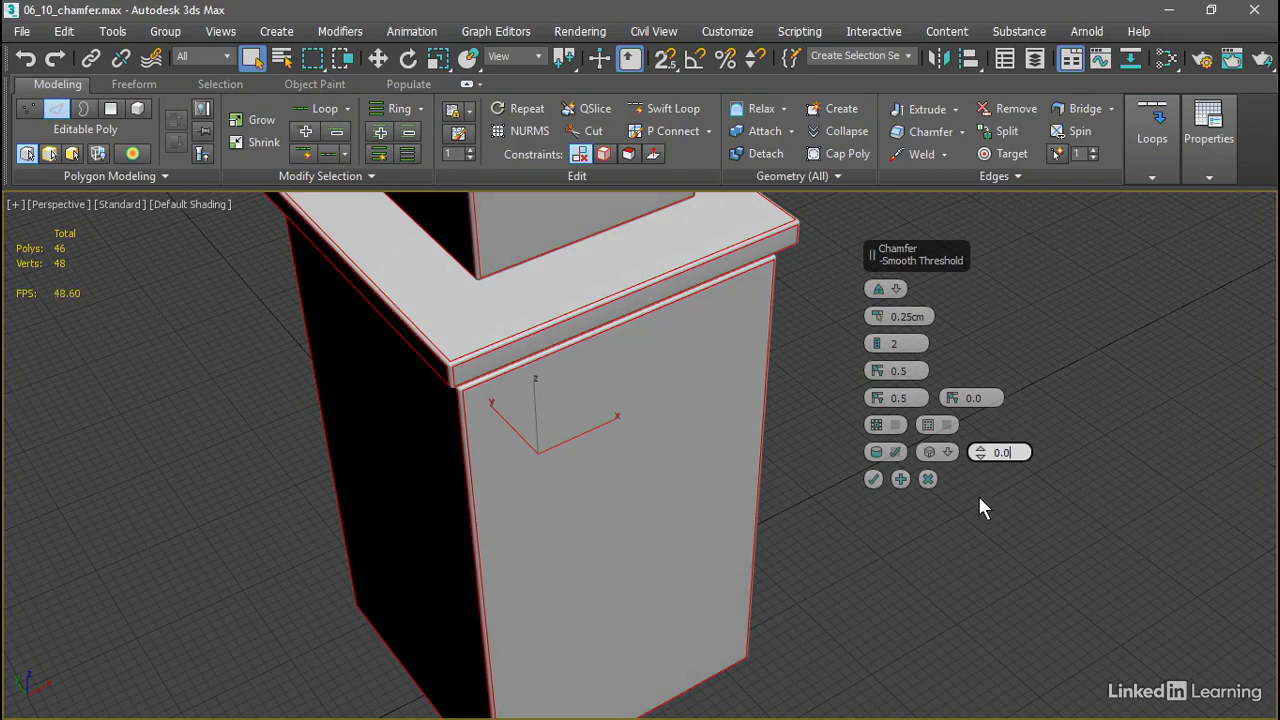
middle_click_drag(670, 497, 672, 435, "alt")
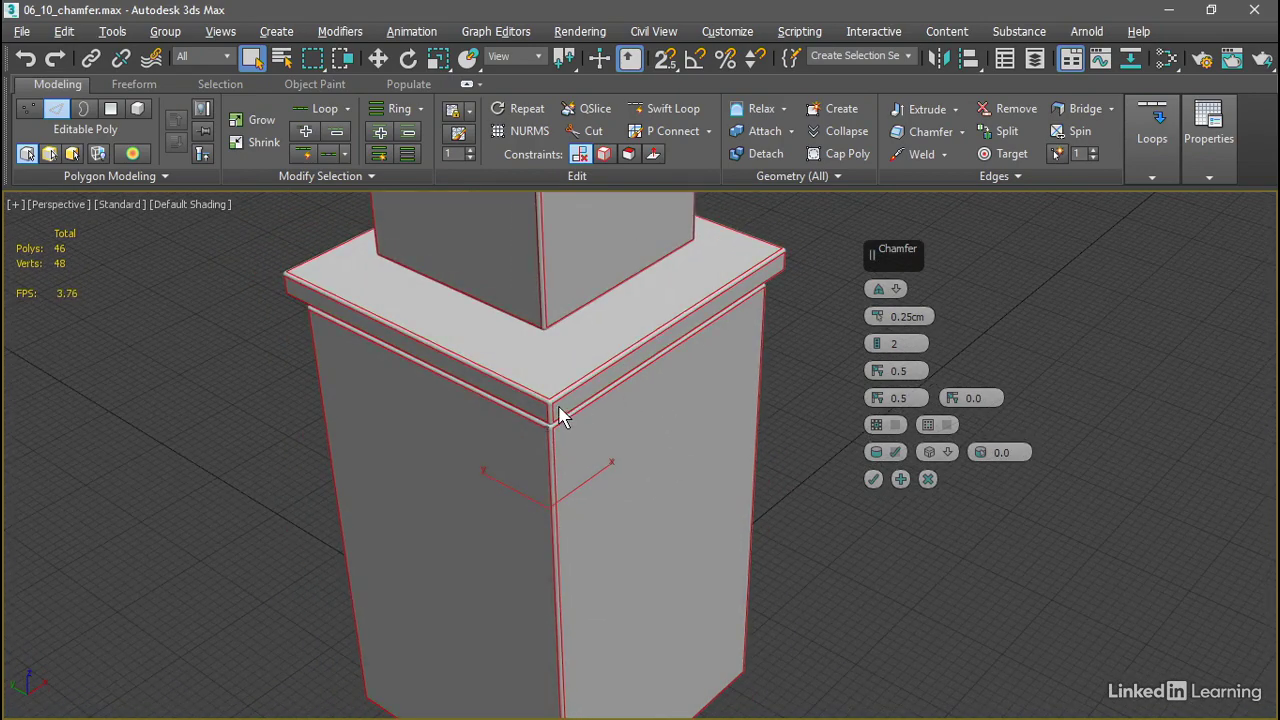
scroll(560, 420, "up", 5)
scroll(552, 400, "up", 5)
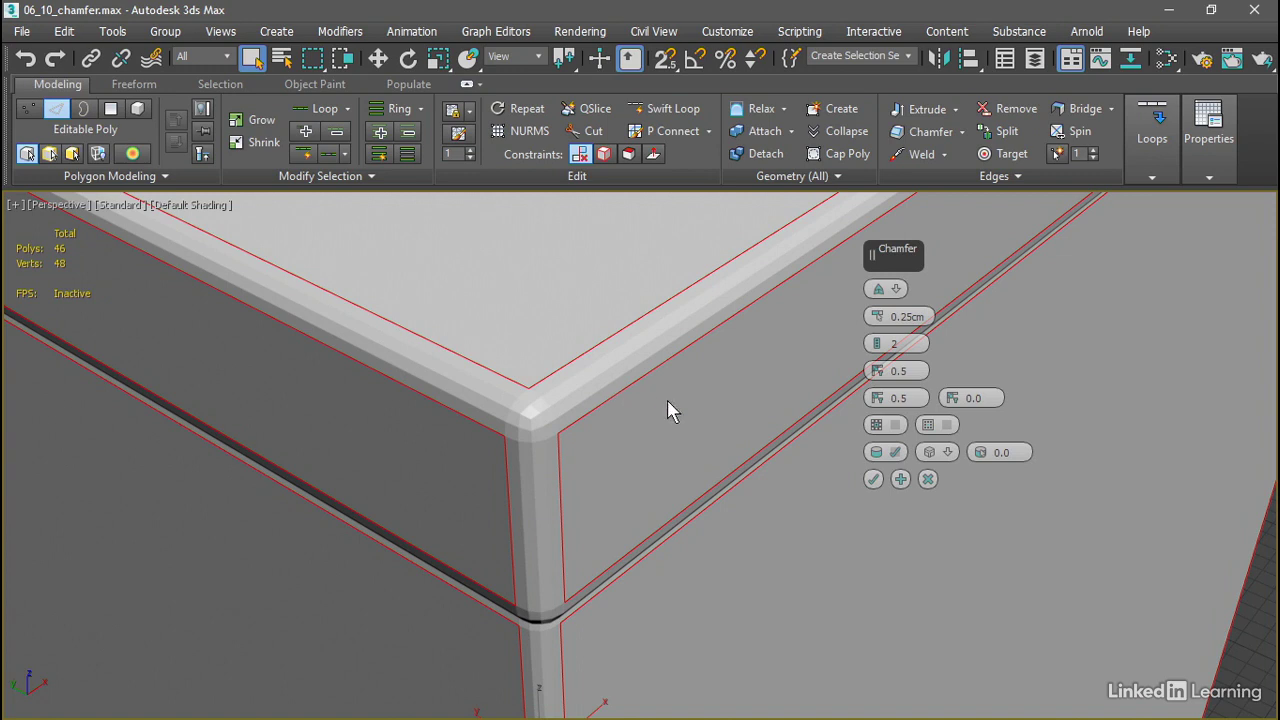
- Set the chamfer's smooth type to Smooth Chamfers Only with a smooth threshold of 30
left_click(946, 453)
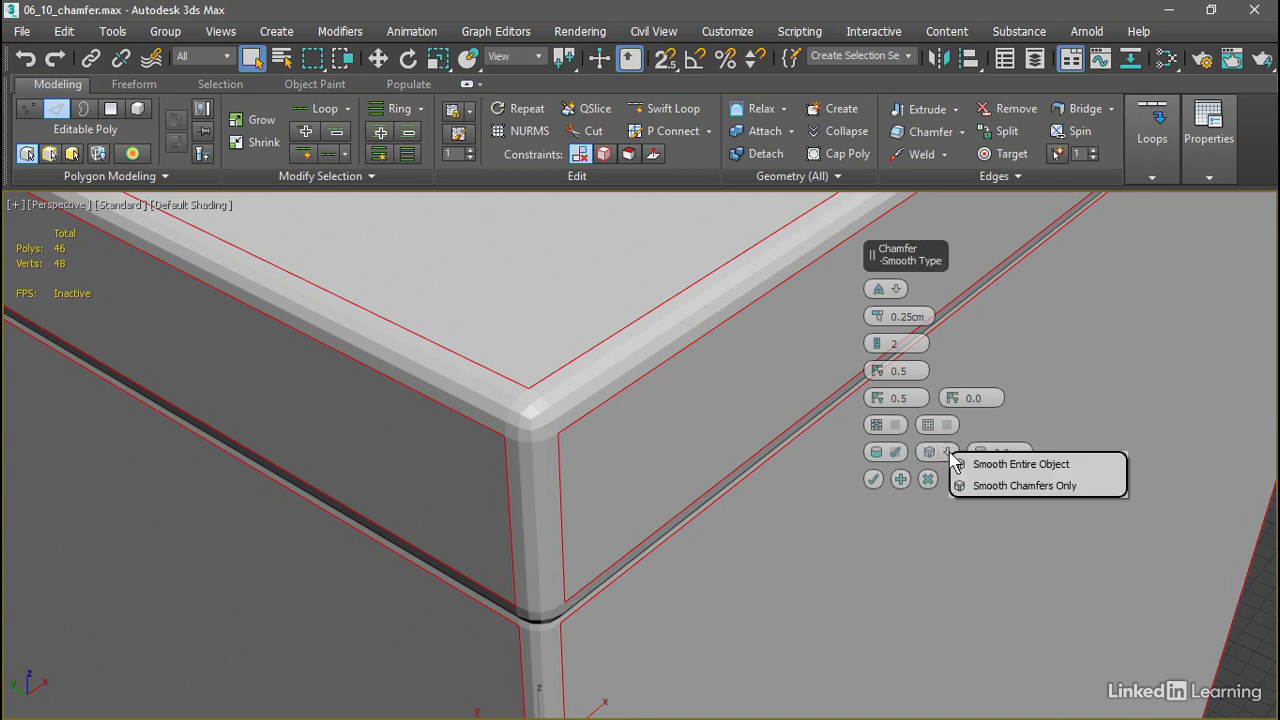
left_click(1095, 489)
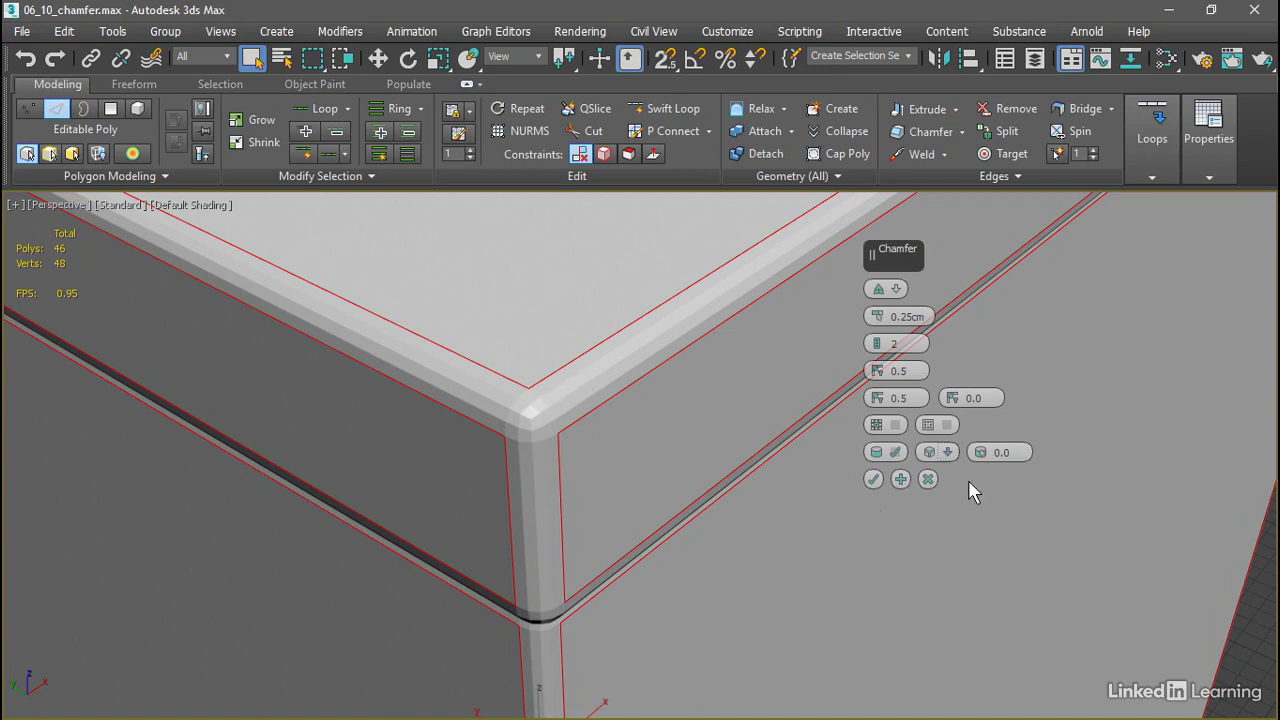
left_click(1005, 452)
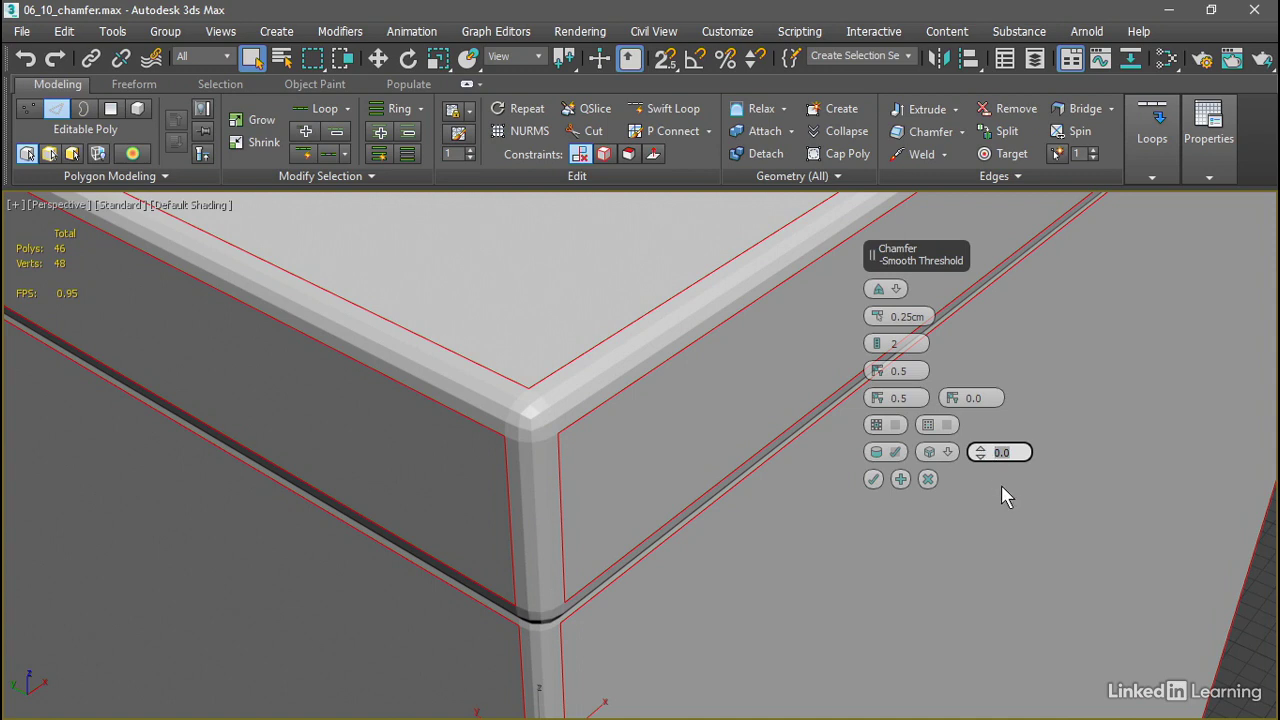
type("30")
key("Return")
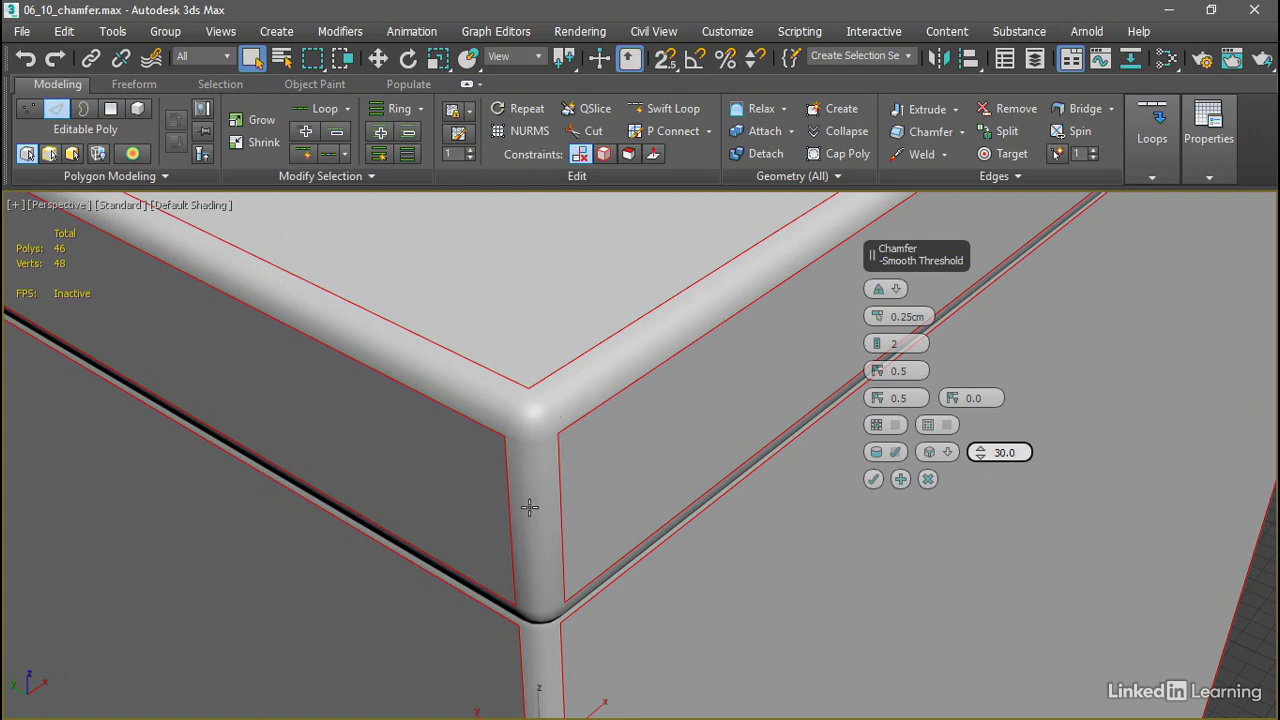
- Apply the chamfer, exit edge-level editing, and deselect the column to view the finished edges
scroll(521, 443, "down", 10)
scroll(404, 464, "up", 6)
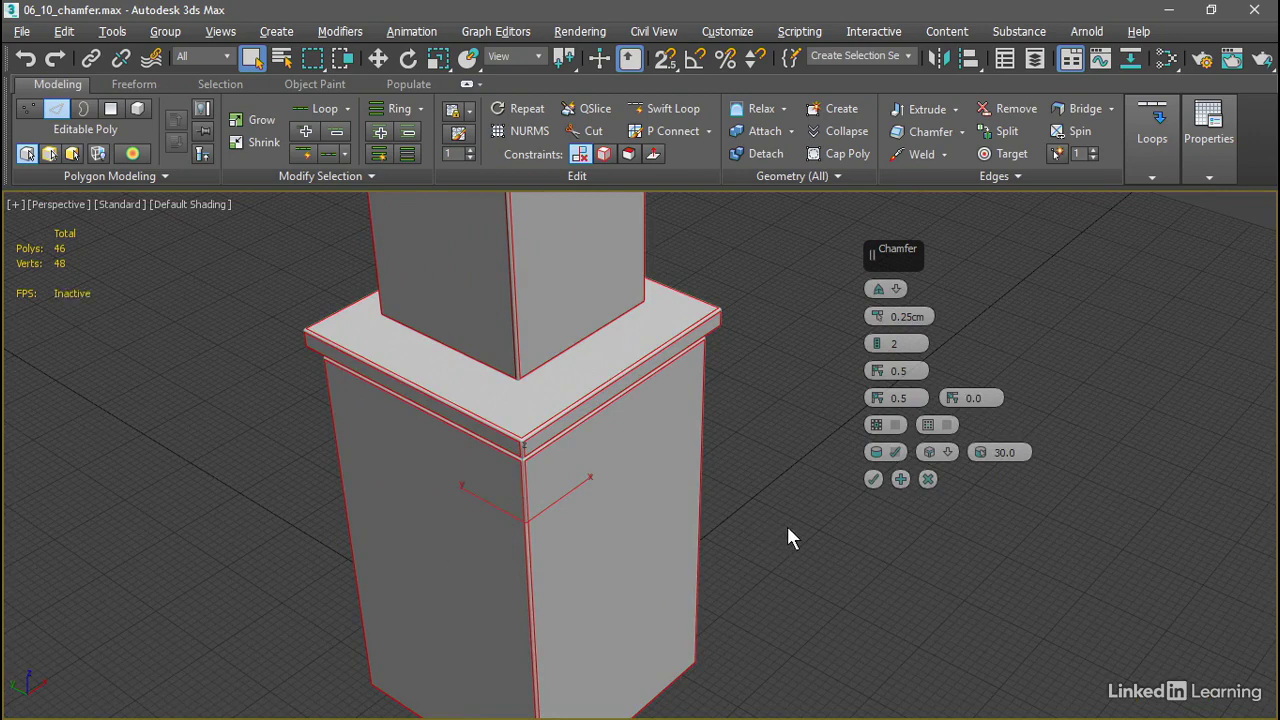
left_click(873, 480)
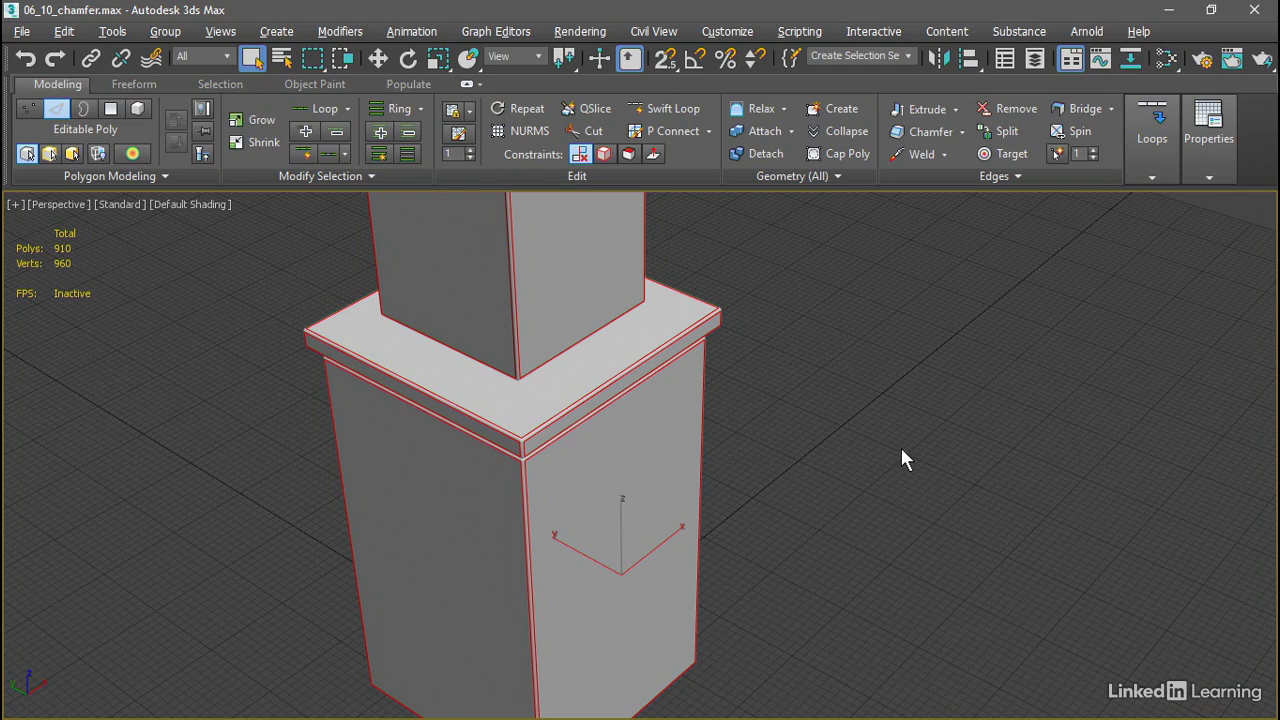
left_click(58, 115)
left_click(787, 410)
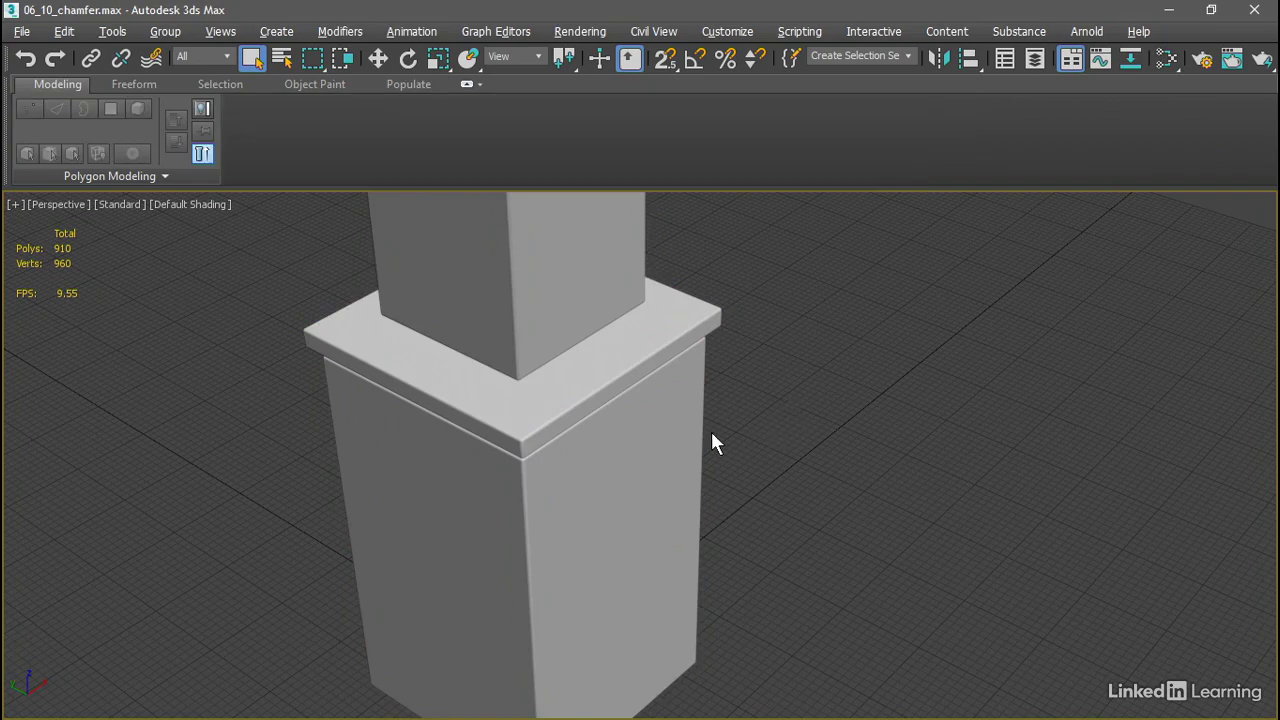
middle_click_drag(711, 441, 614, 390, "alt")
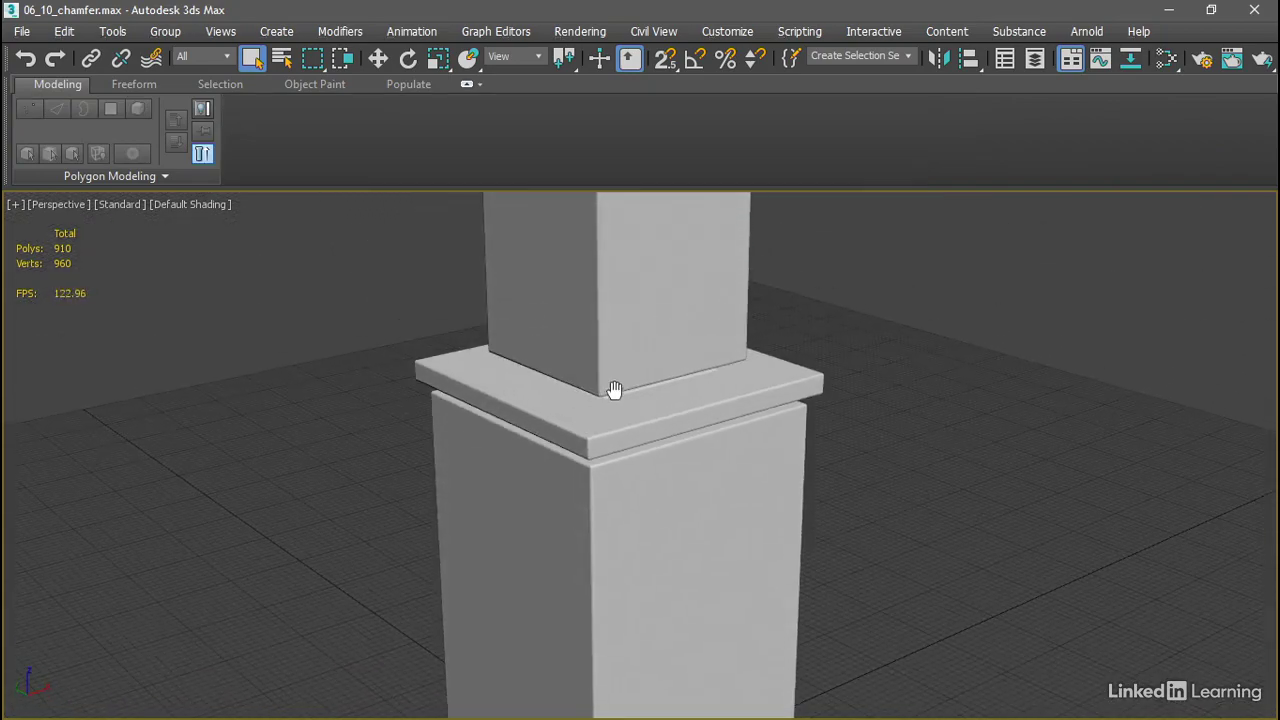